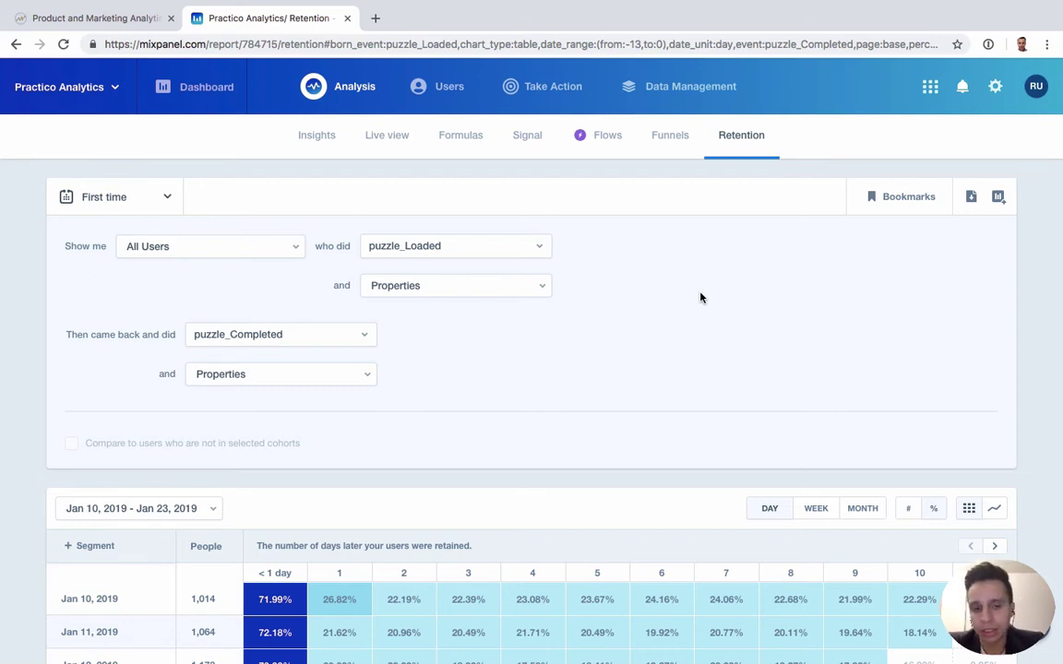
Review the retention types and puzzle_Loaded filter properties, keeping First time with no filter.
left_click(129, 199)
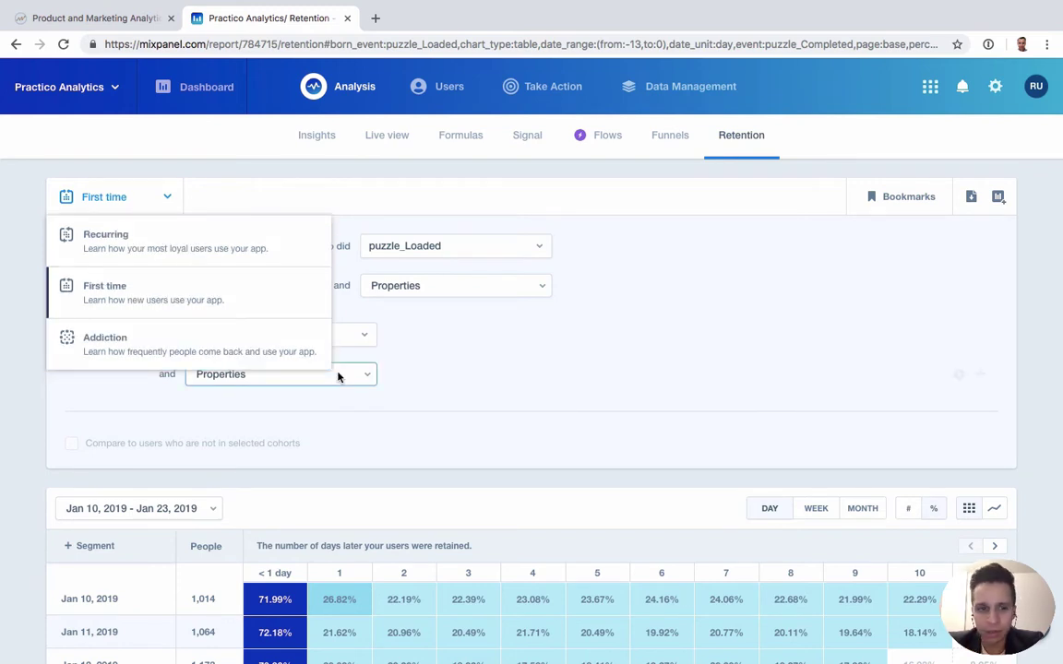
left_click(520, 371)
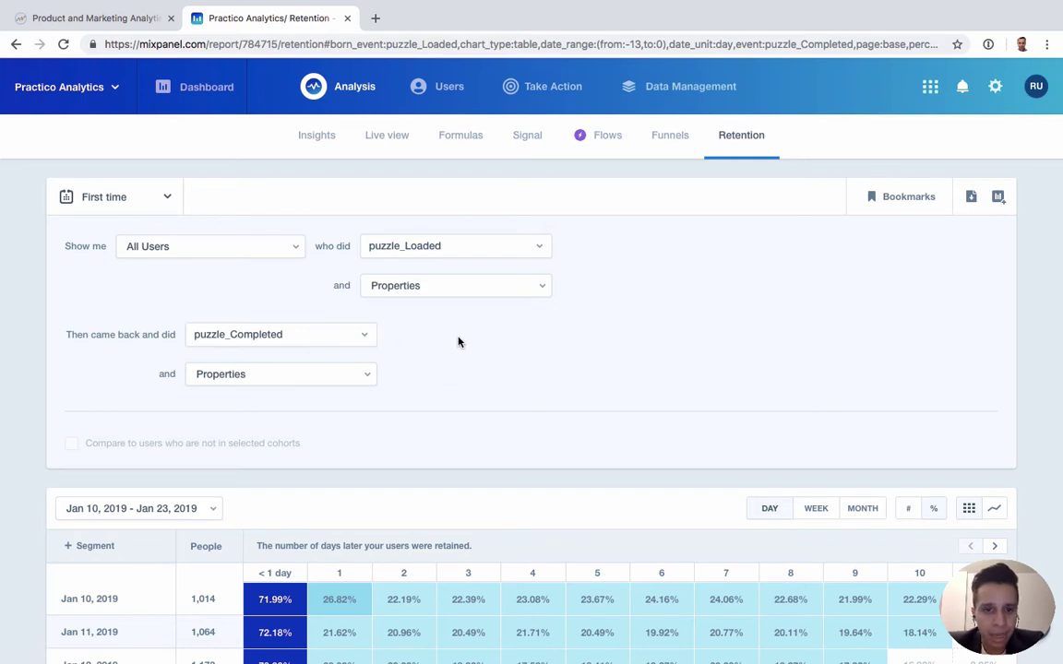
left_click(429, 293)
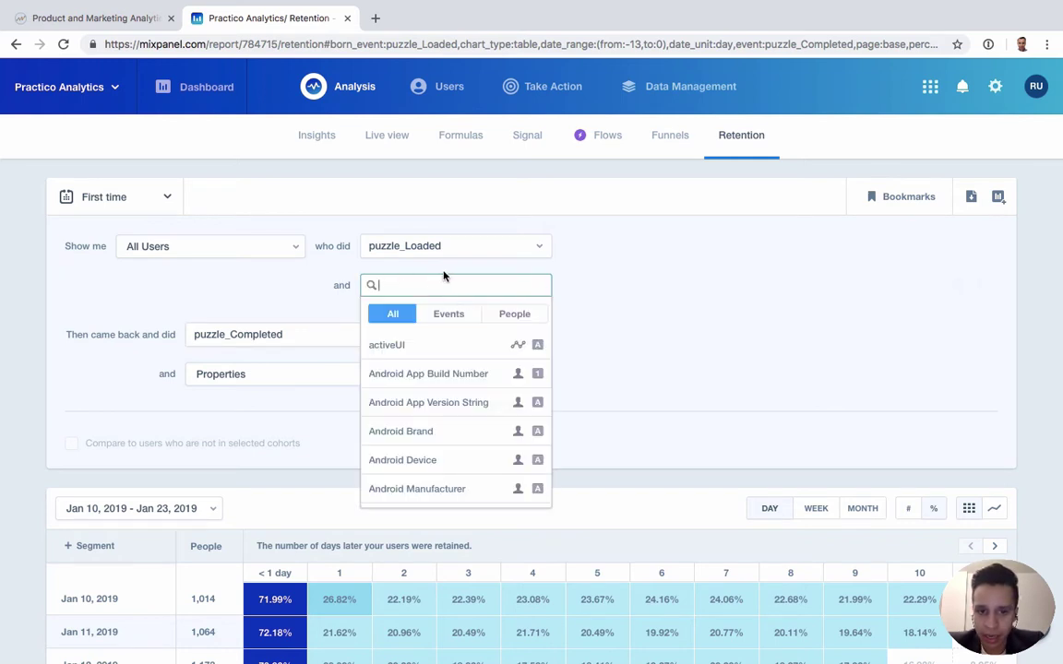
mouse_move(417, 339)
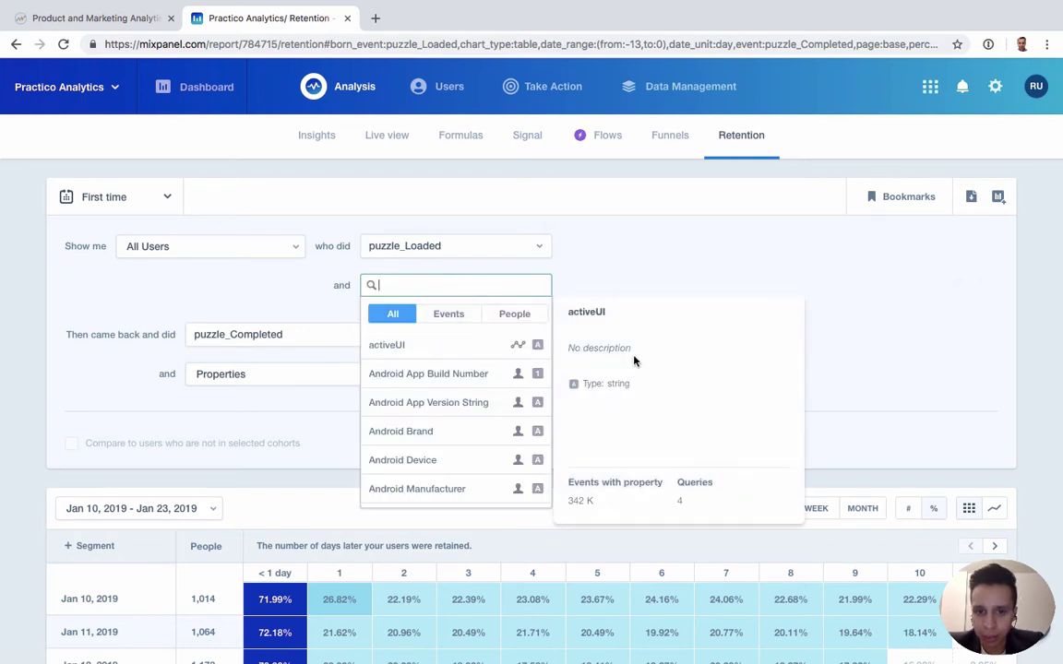
left_click(636, 274)
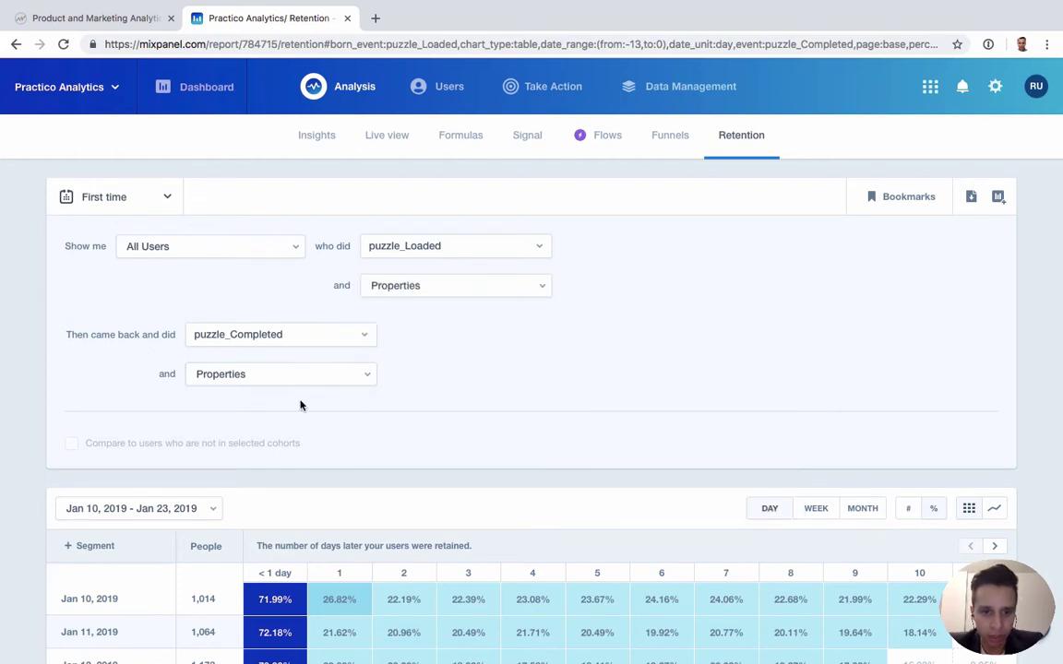
Scroll through the daily retention table of Jan 10–21, 2019 cohorts.
scroll(323, 452, "down", 5)
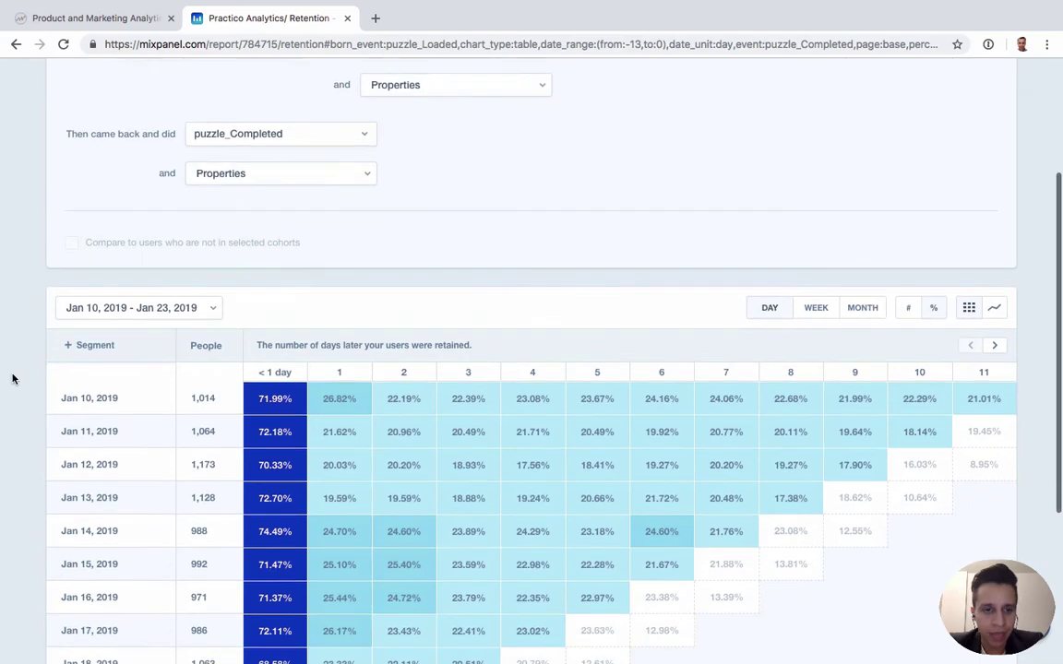
scroll(232, 330, "up", 3)
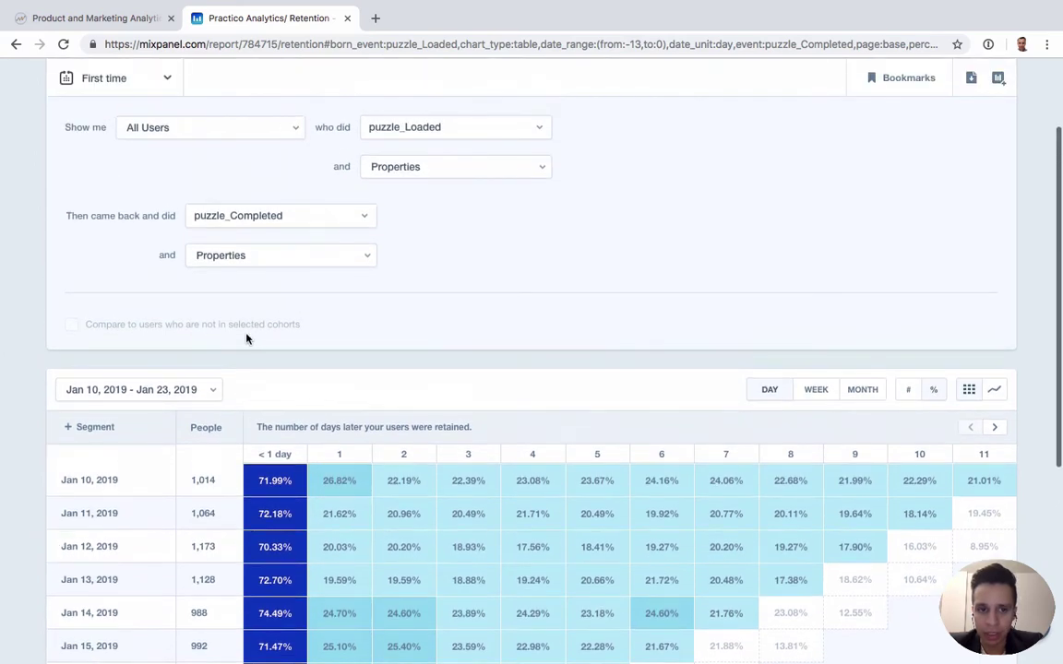
scroll(245, 337, "up", 1)
scroll(245, 338, "up", 2)
scroll(223, 415, "down", 4)
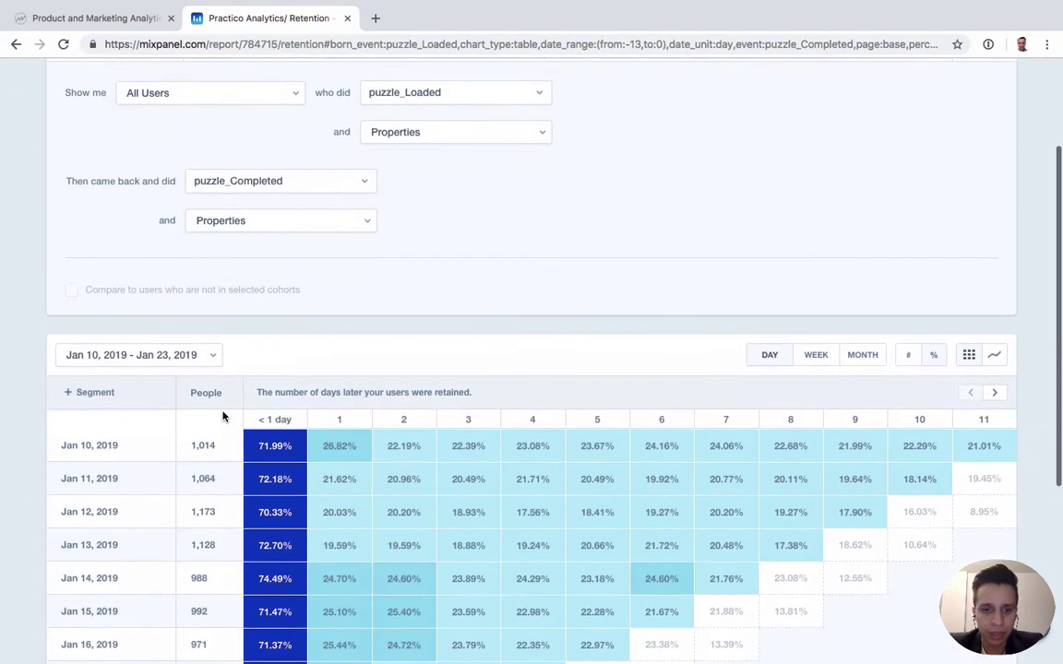
scroll(162, 481, "down", 7)
scroll(161, 482, "up", 2)
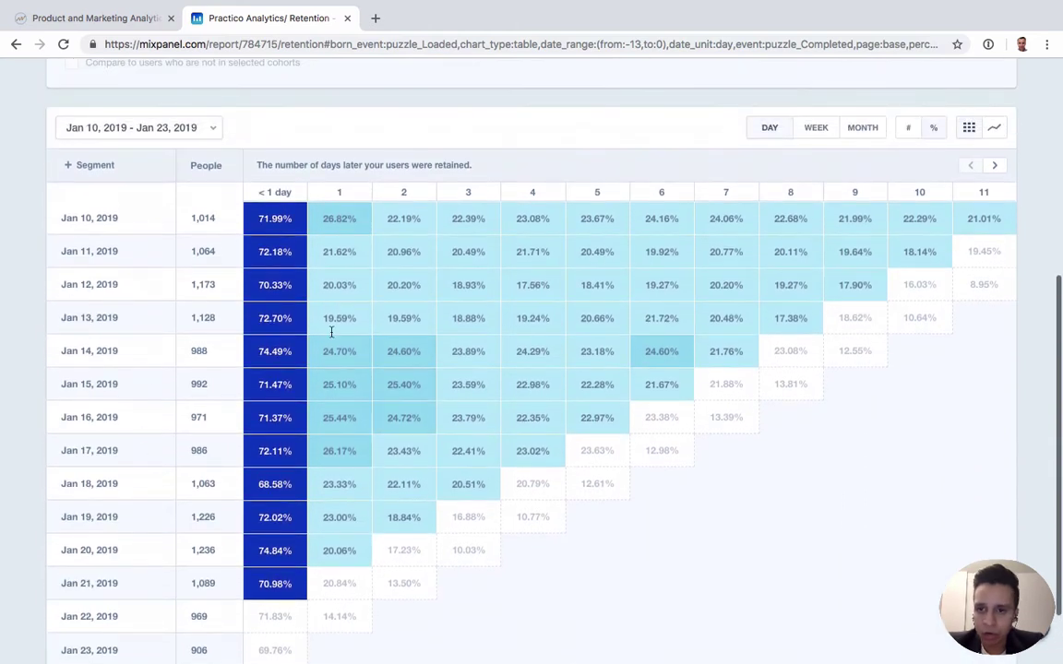
scroll(332, 337, "up", 1)
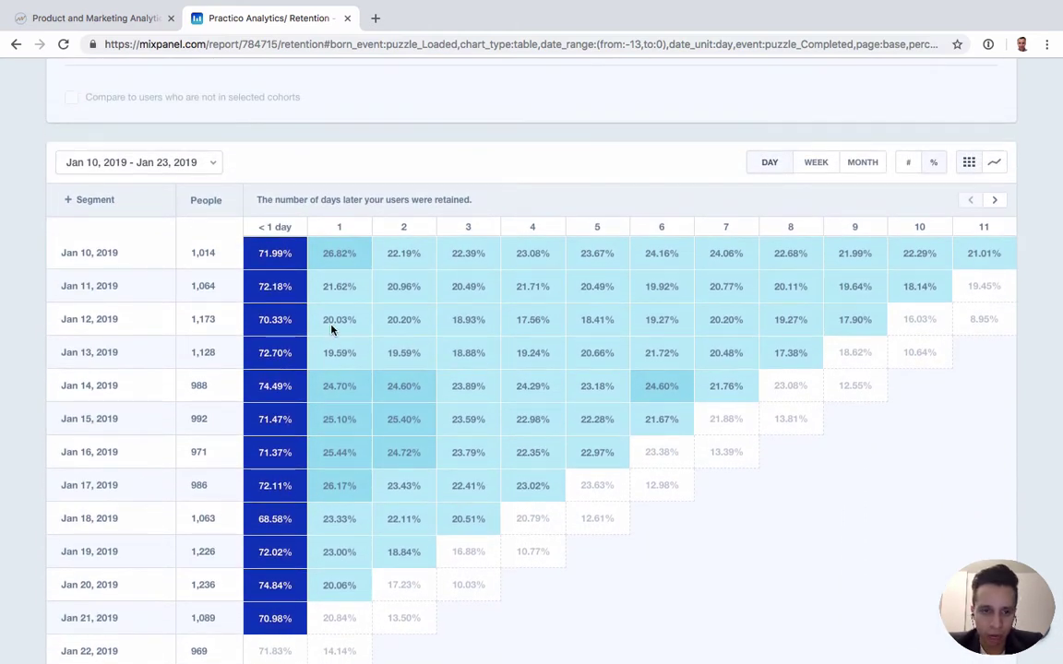
scroll(331, 329, "up", 1)
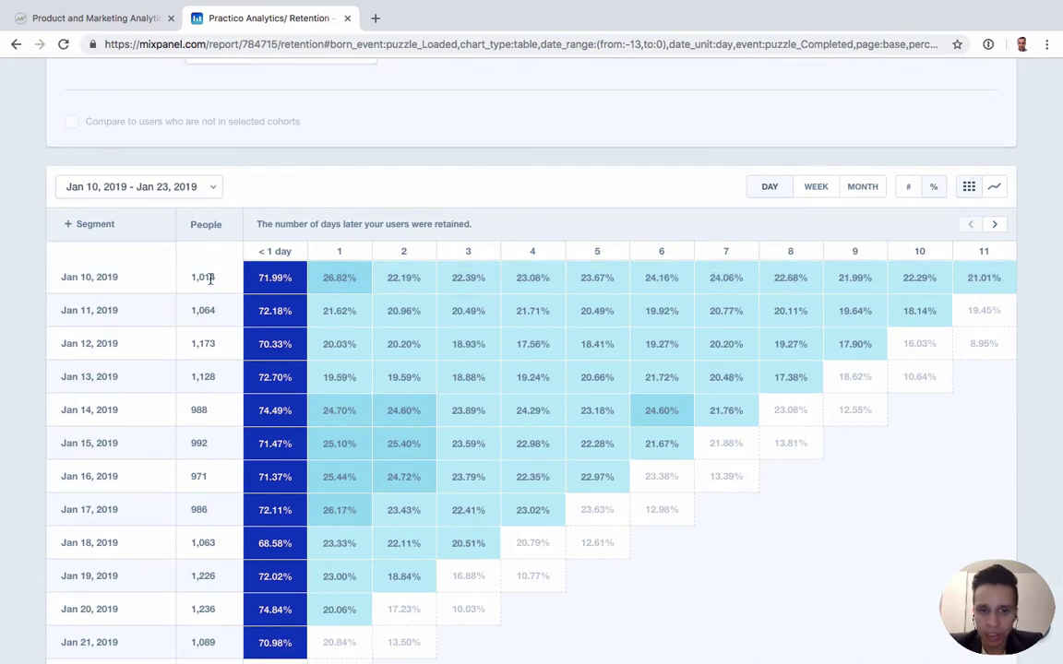
scroll(210, 279, "up", 5)
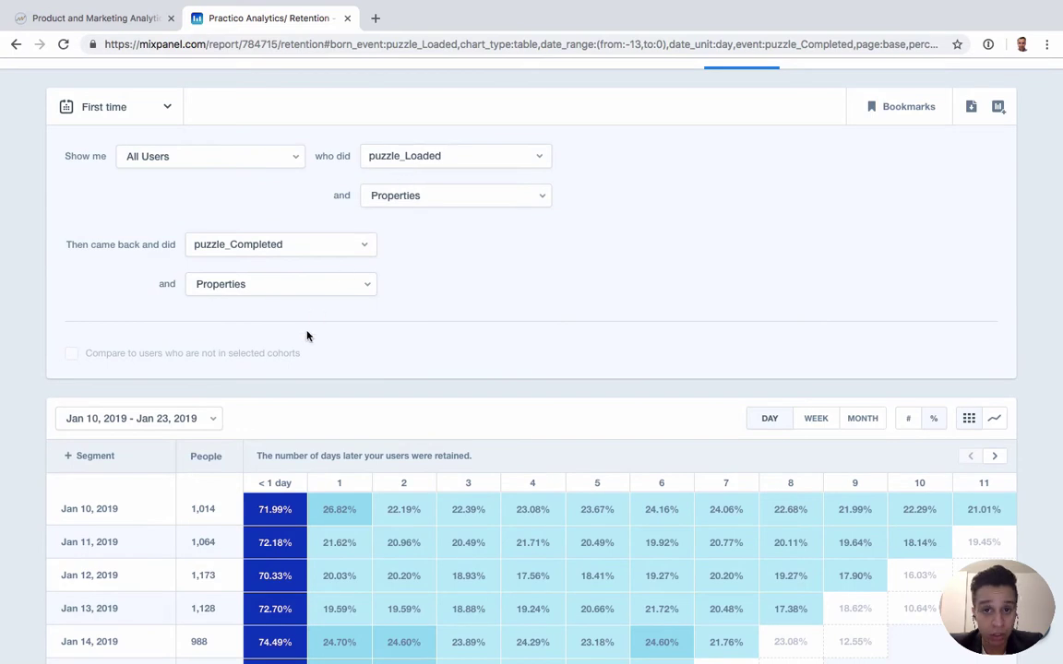
scroll(308, 336, "down", 3)
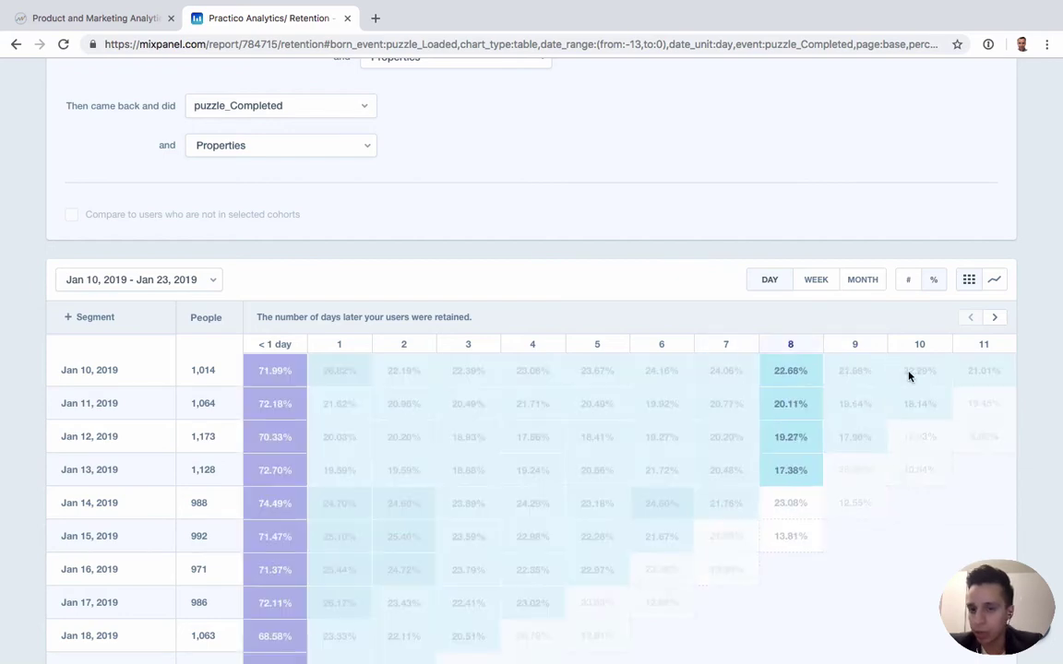
scroll(1052, 370, "up", 5)
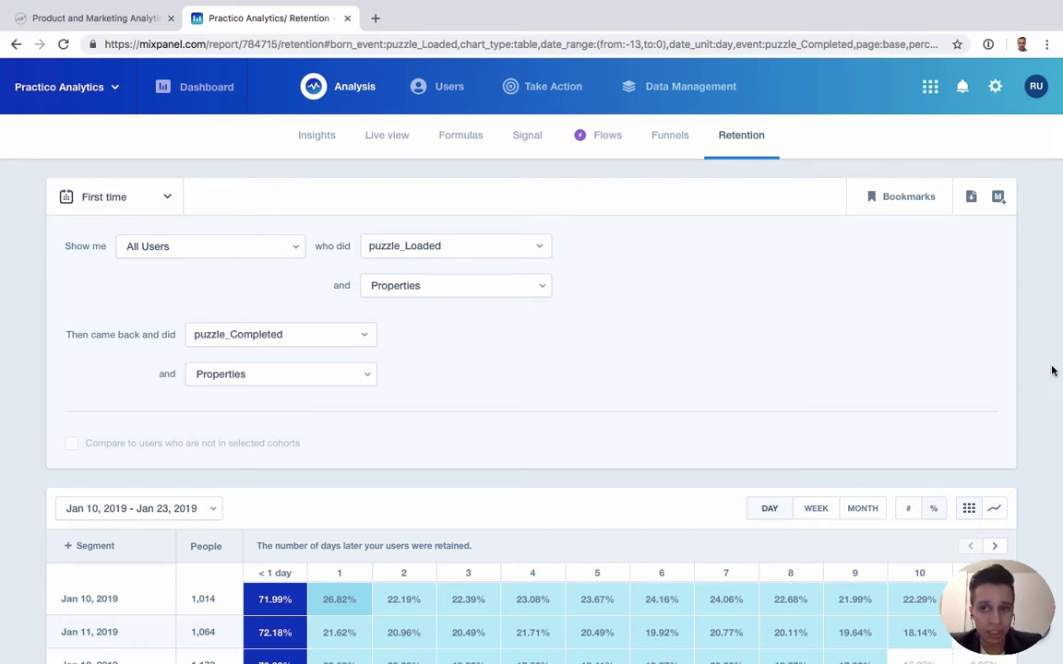
scroll(204, 515, "down", 5)
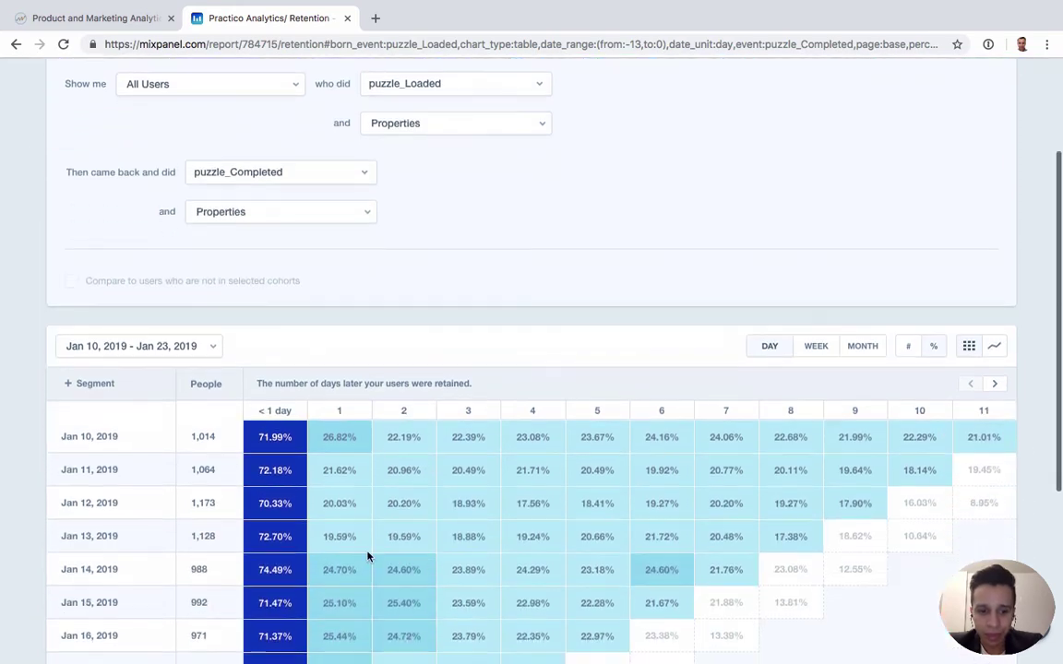
scroll(204, 512, "down", 1)
scroll(204, 511, "up", 2)
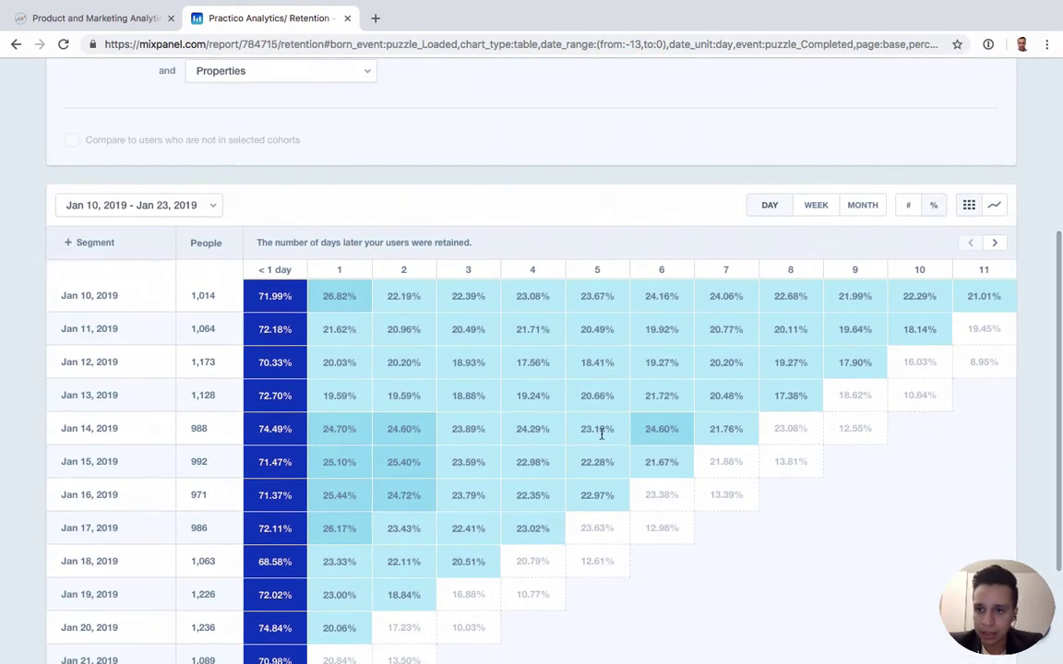
Show the counts briefly, then plot percentage retention as a line chart by weekly cohorts, Jan 7–27.
left_click(904, 218)
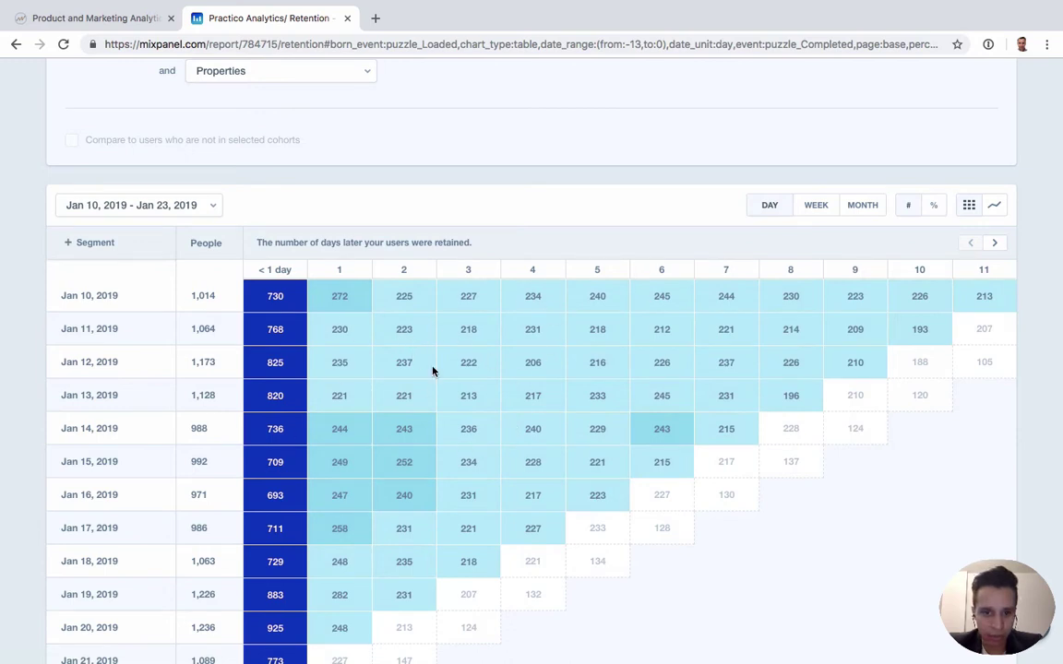
left_click(933, 206)
left_click(994, 215)
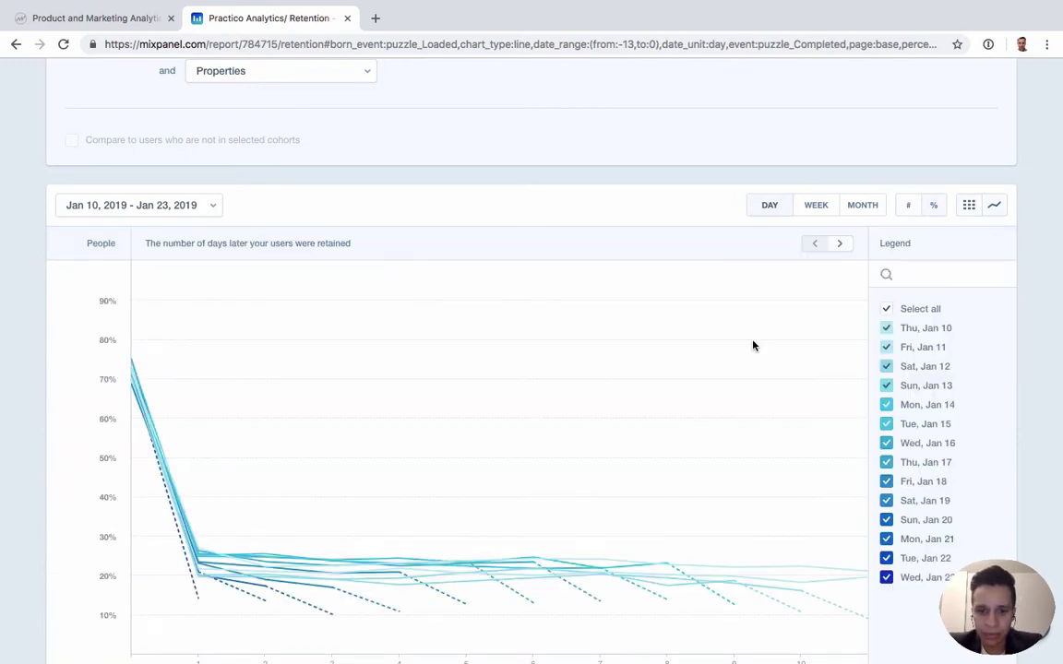
scroll(249, 415, "down", 1)
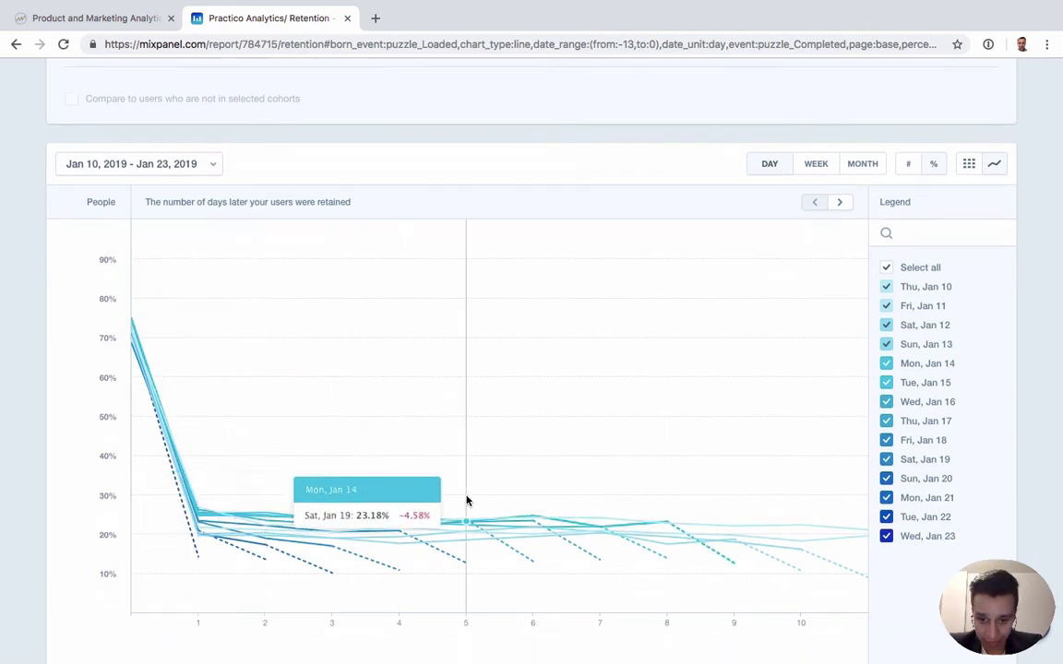
scroll(631, 514, "down", 2)
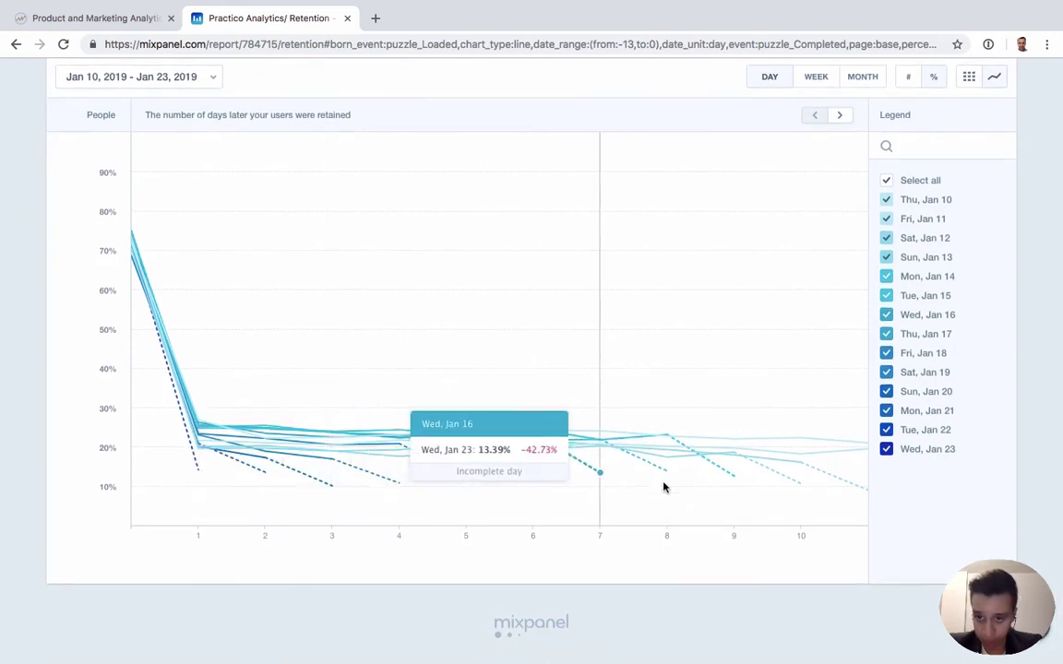
scroll(664, 486, "up", 2)
left_click(821, 177)
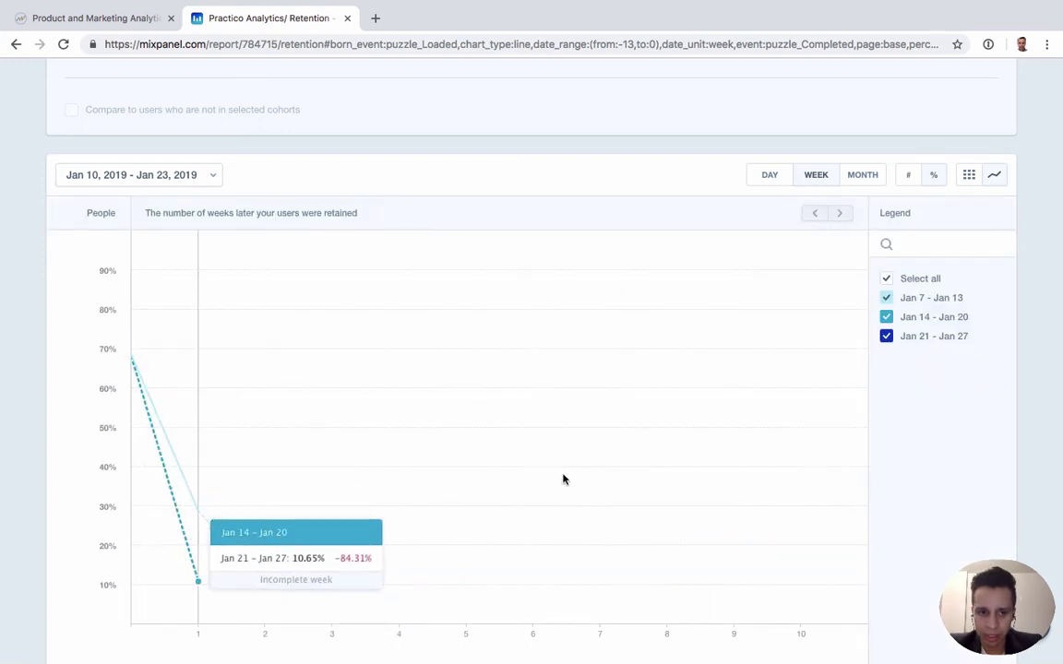
Set the range to Past 12 weeks (Oct 31, 2018 – Jan 23, 2019) as a daily cohort table.
left_click(166, 175)
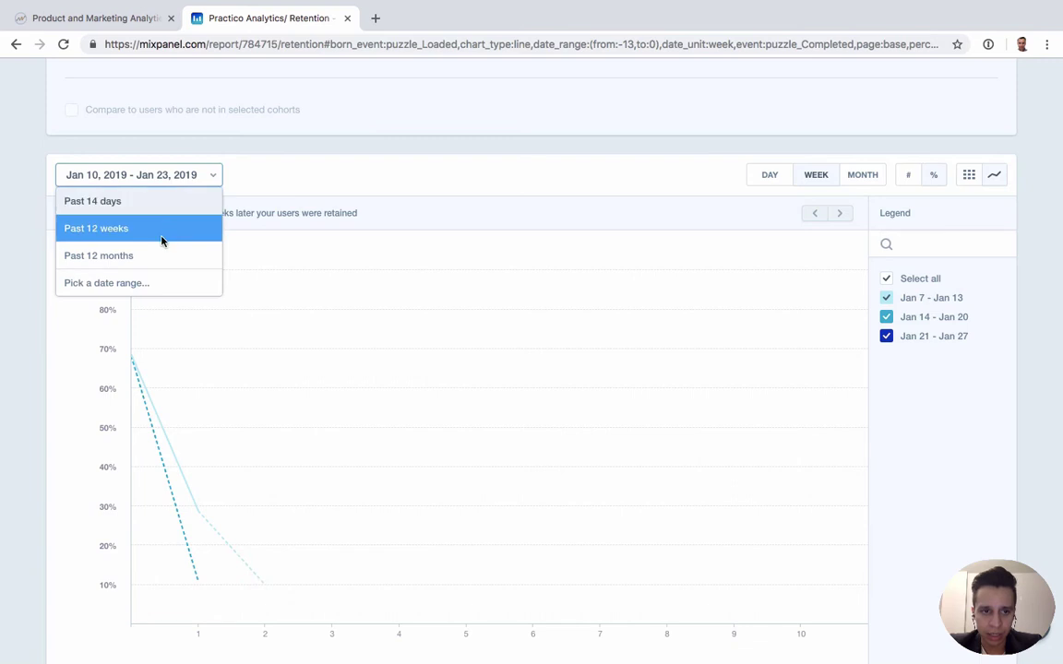
left_click(161, 230)
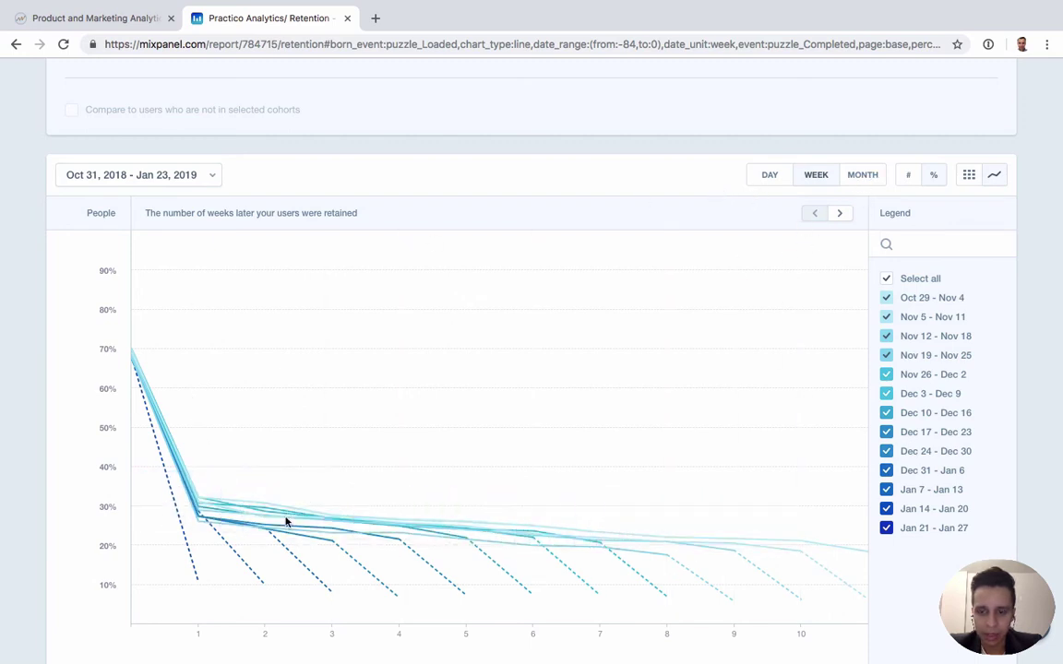
left_click(768, 174)
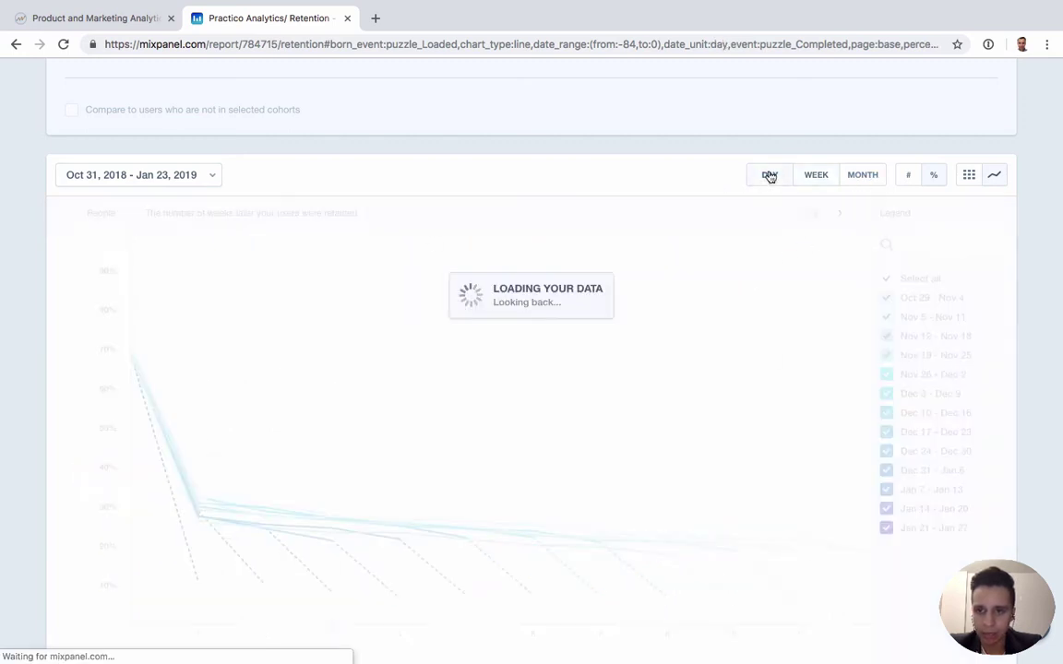
left_click(968, 175)
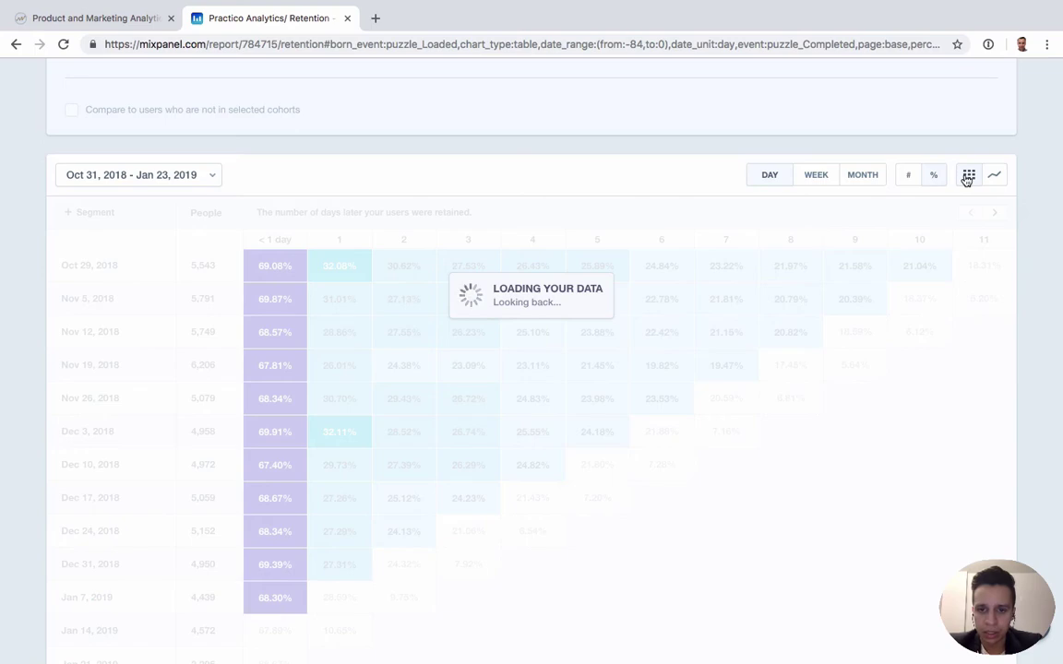
Group the table into weekly cohorts from Oct 29, 2018 and preview the week 4 column.
scroll(534, 379, "down", 3)
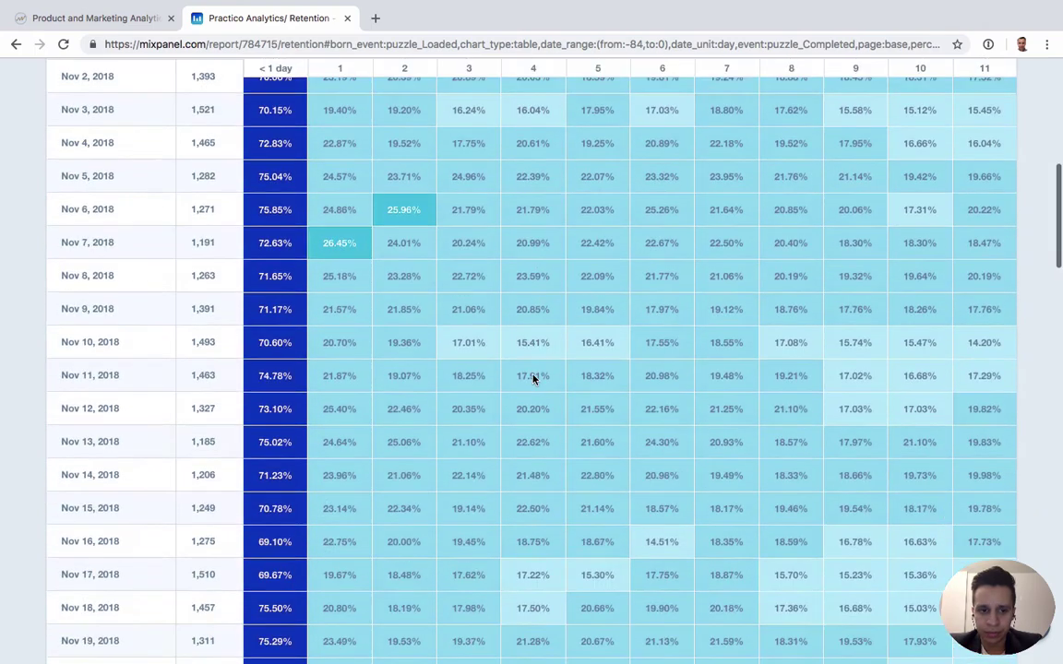
scroll(534, 380, "up", 6)
scroll(261, 418, "down", 3)
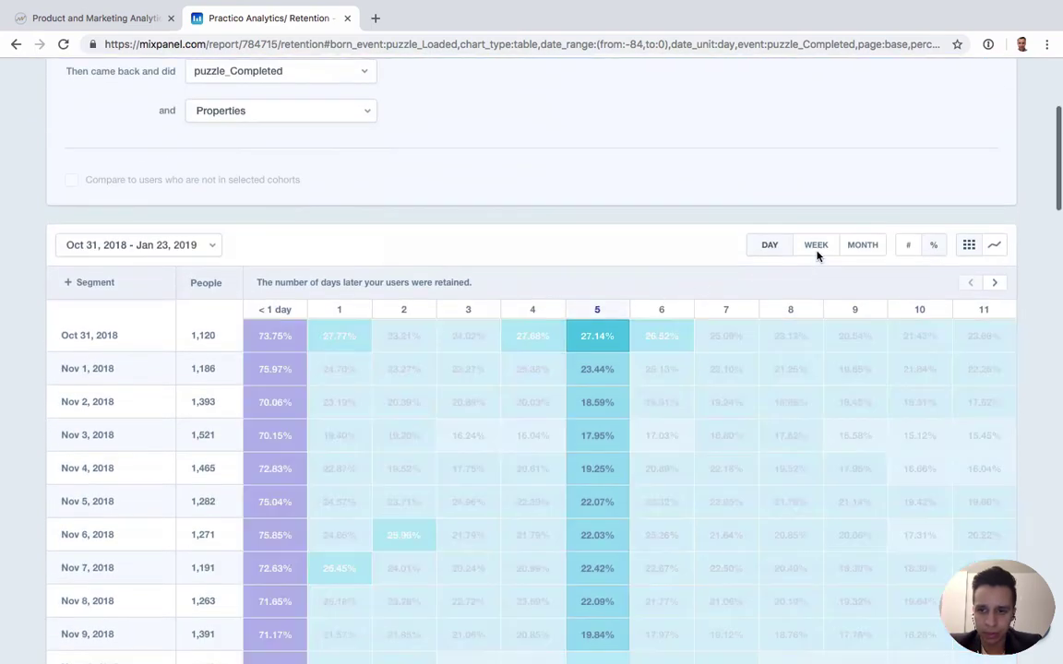
left_click(820, 245)
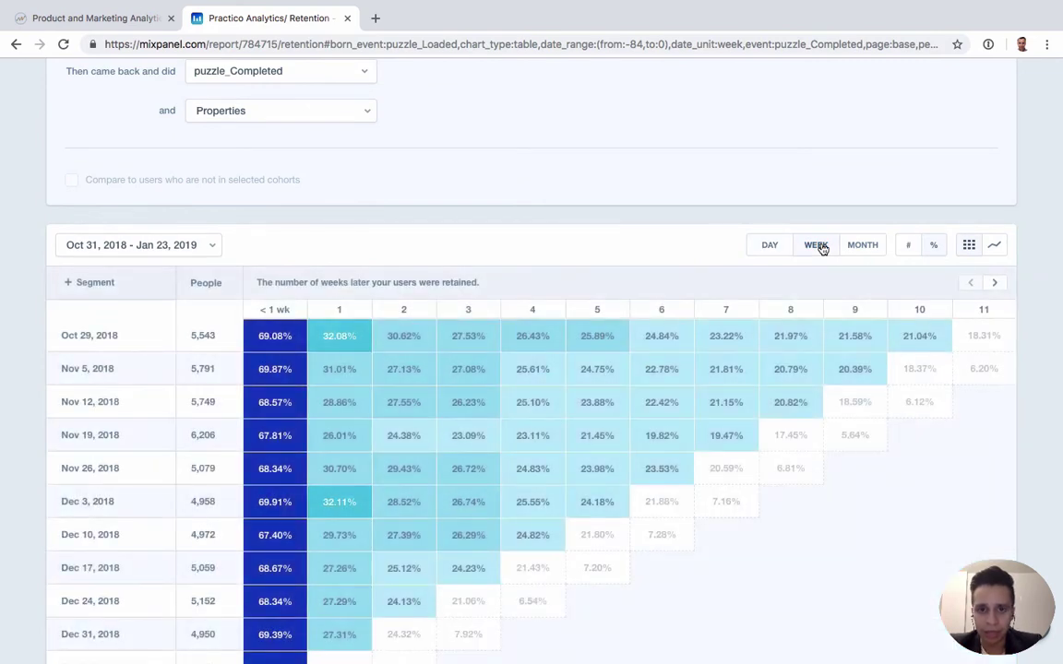
scroll(420, 493, "down", 2)
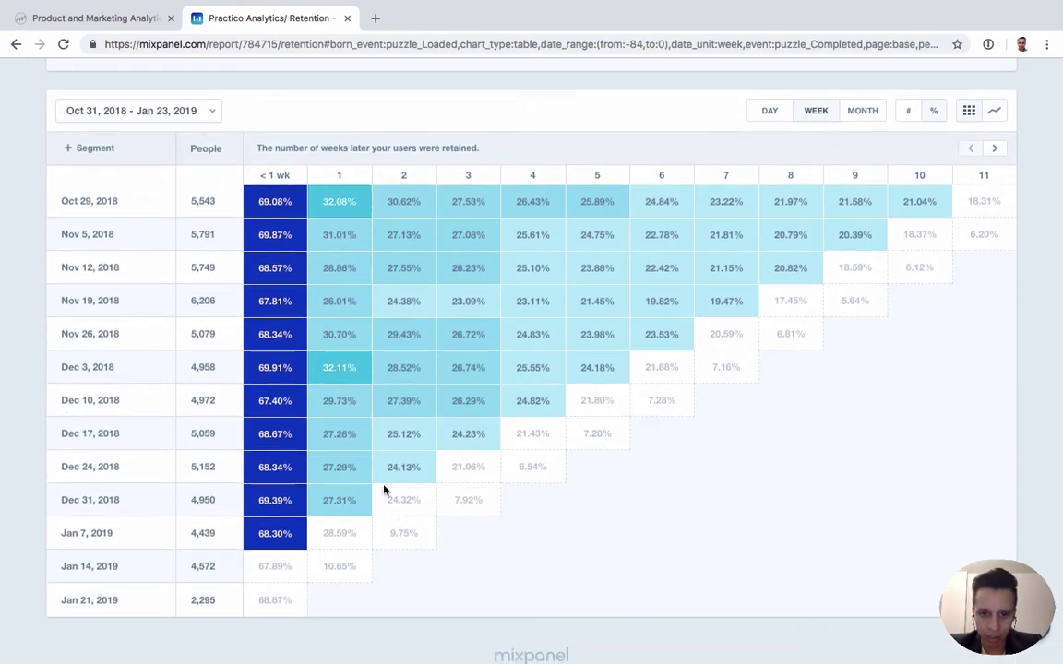
left_click(534, 177)
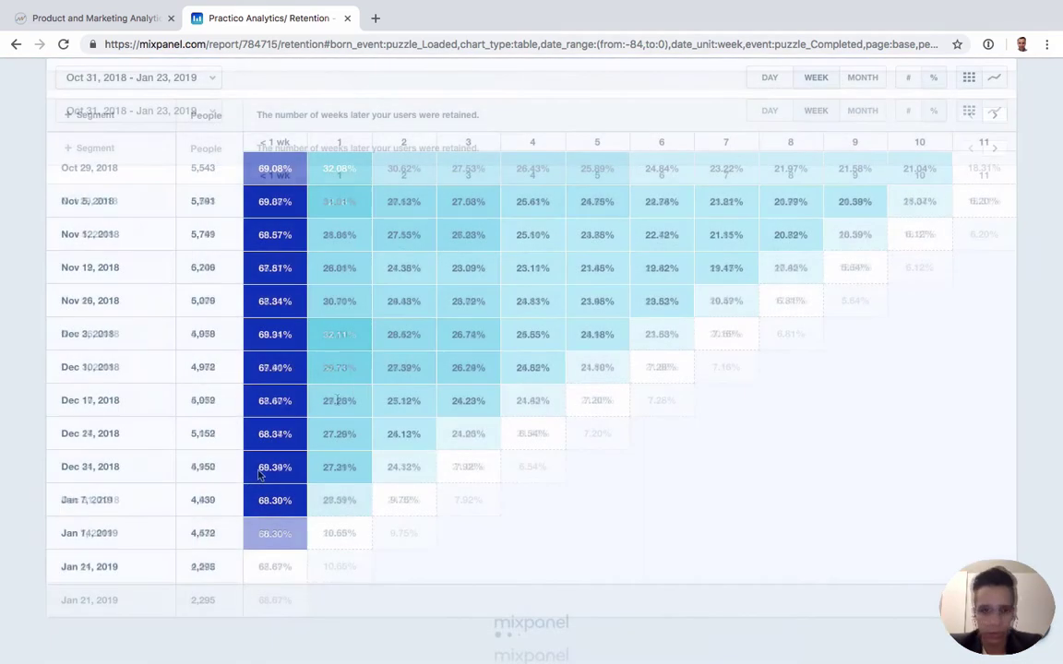
scroll(85, 350, "up", 3)
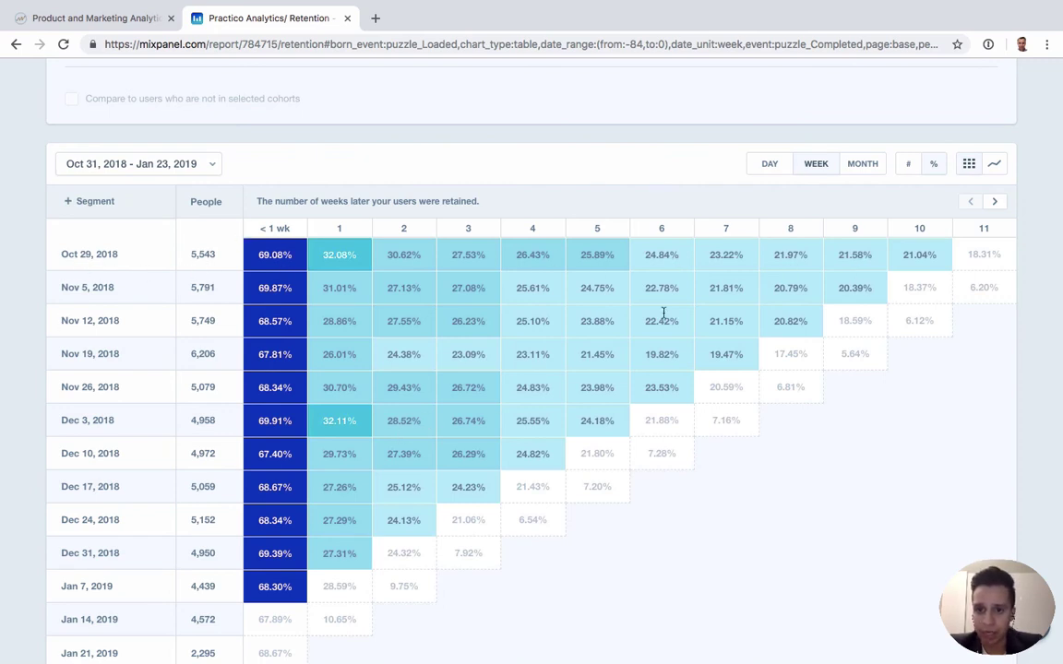
scroll(578, 465, "up", 1)
scroll(578, 465, "up", 5)
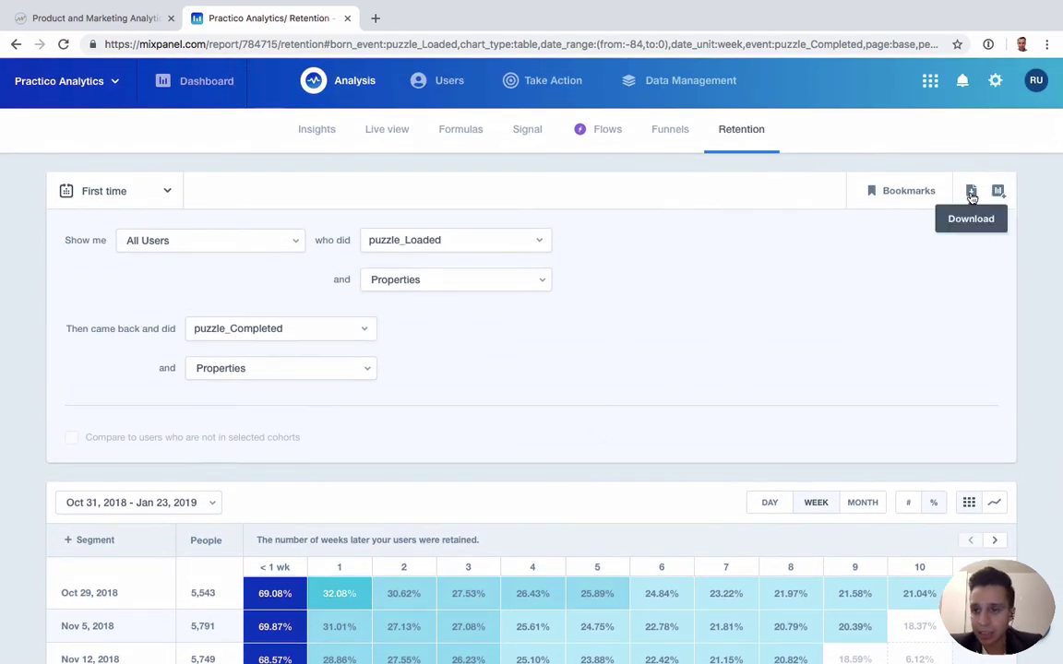
Change the retention type from First time to Recurring.
left_click(159, 195)
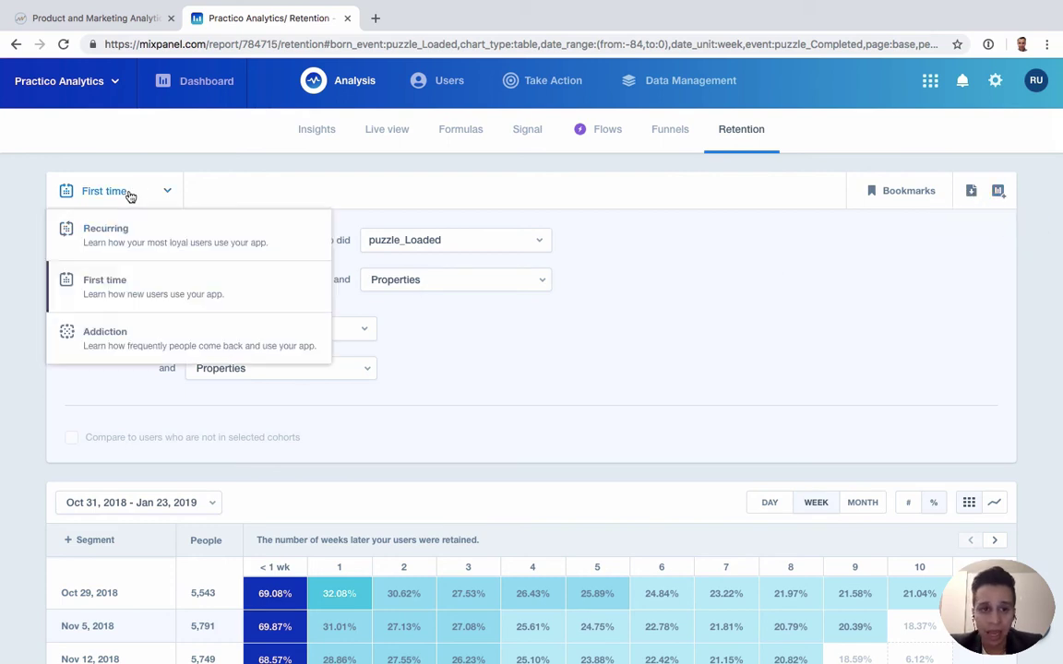
left_click(157, 241)
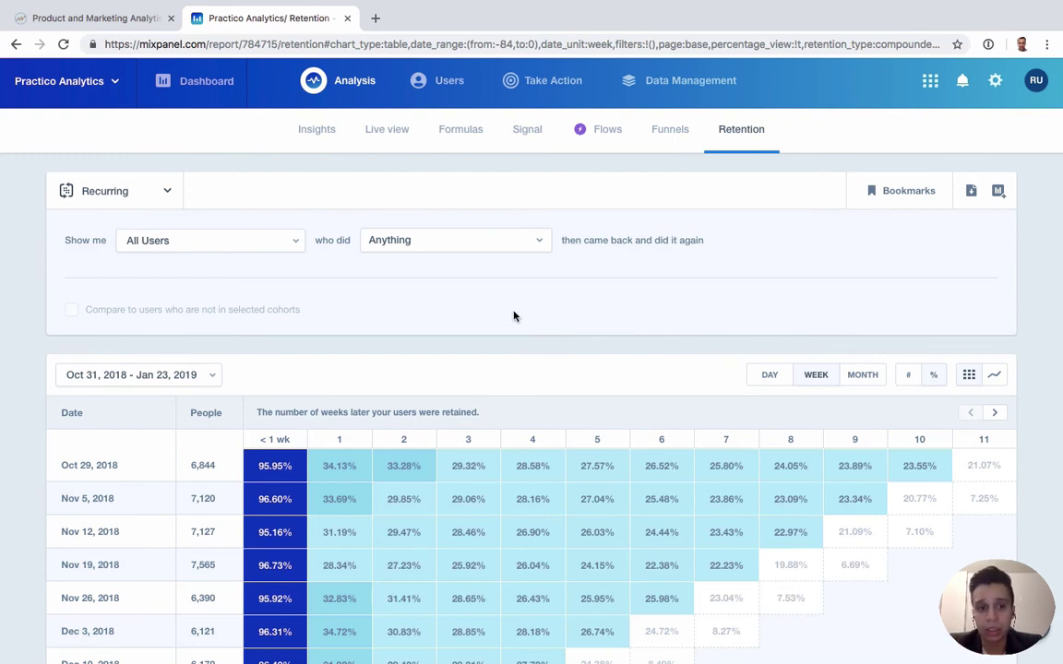
Switch to Addiction retention and scroll through its table.
left_click(157, 194)
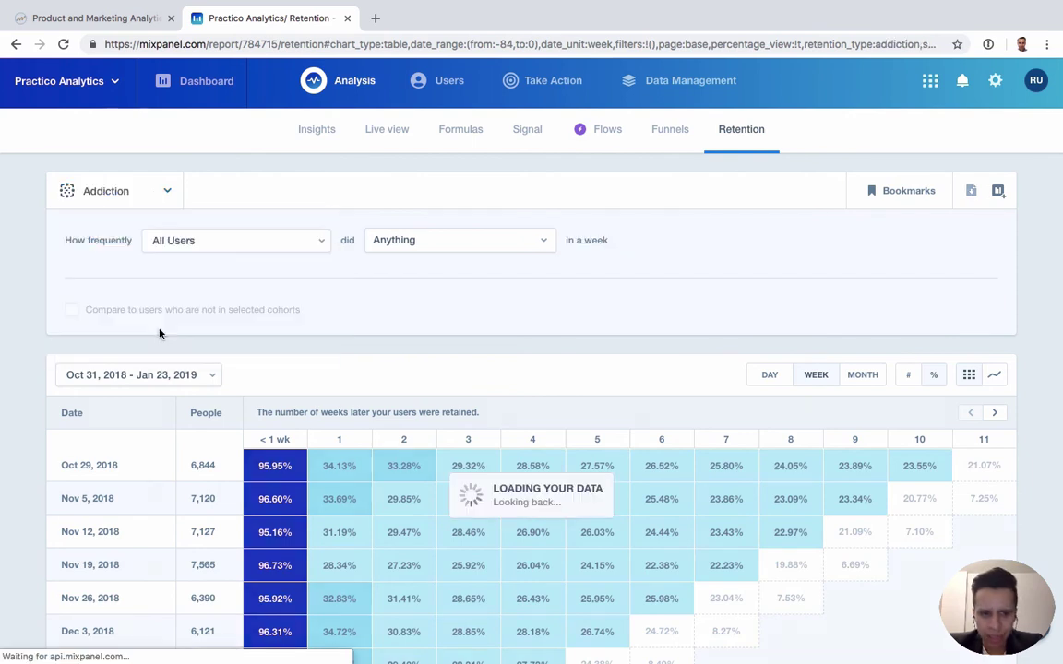
left_click(159, 331)
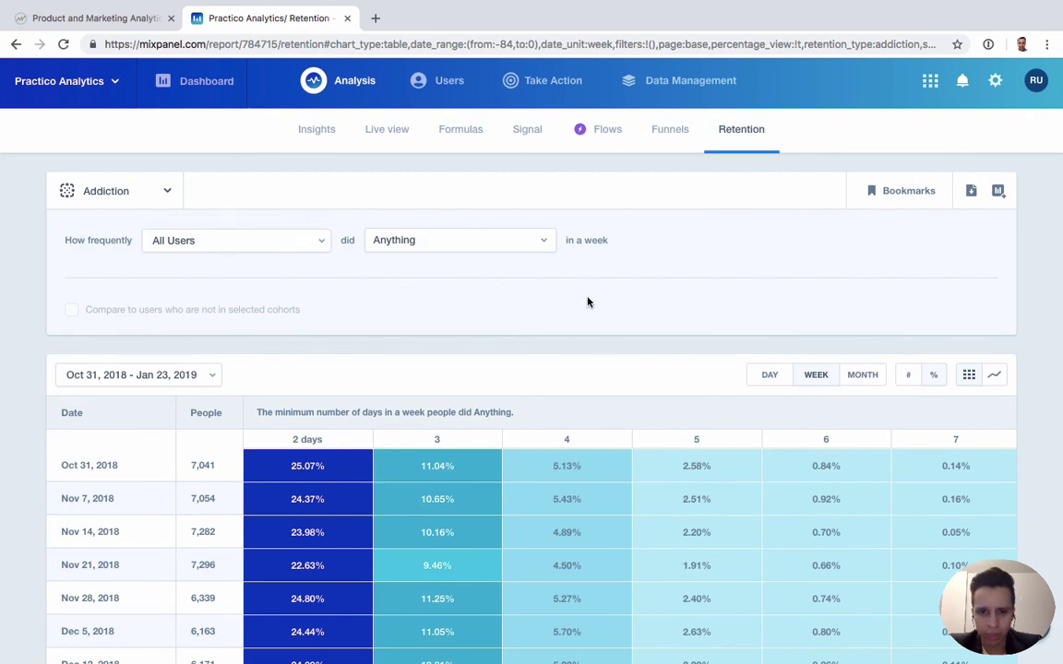
scroll(403, 285, "down", 1)
scroll(612, 287, "down", 3)
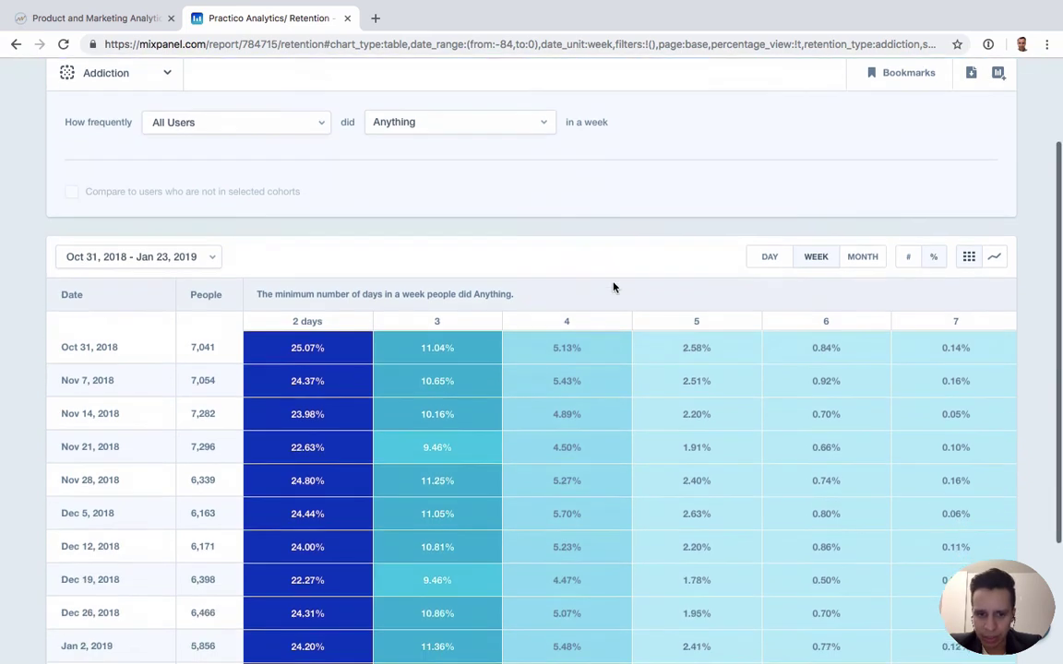
scroll(448, 353, "up", 1)
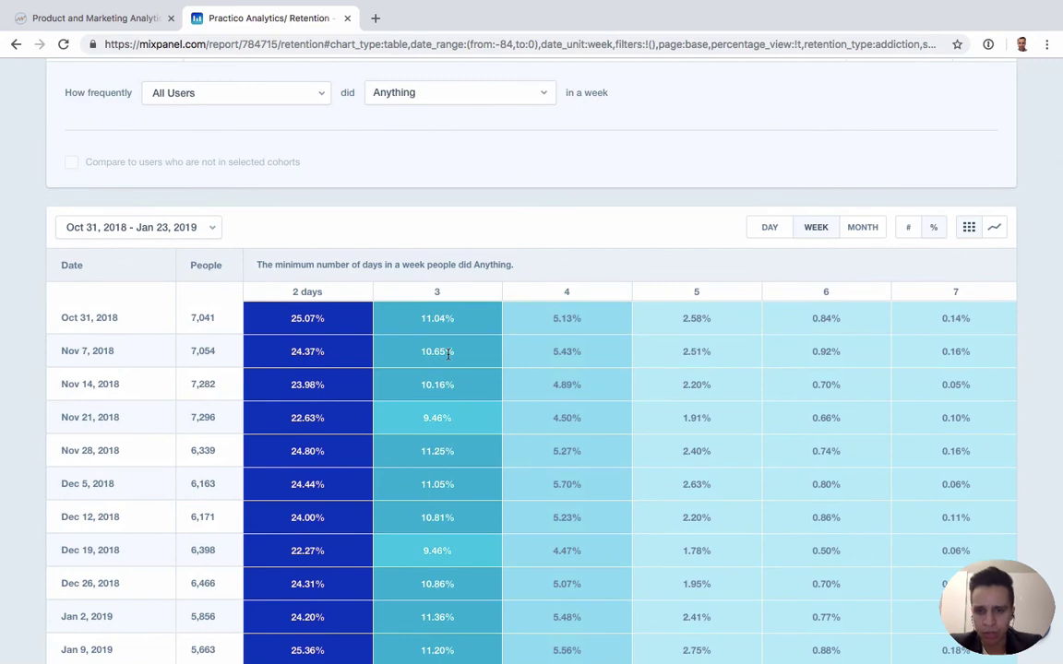
scroll(449, 354, "up", 2)
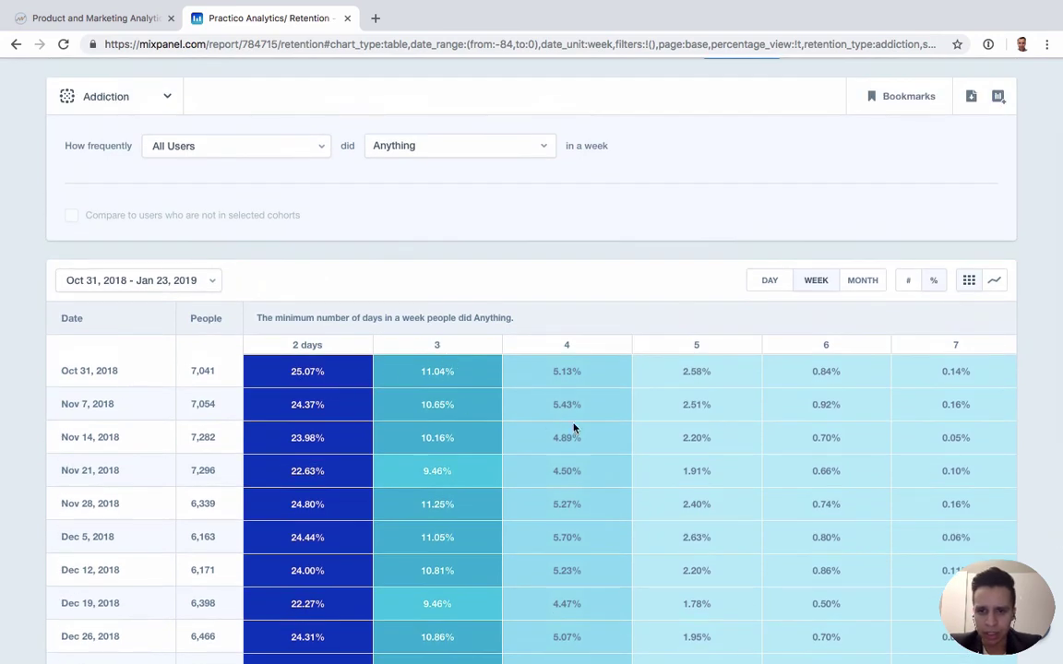
Highlight the 'in a week' period wording, then return to First time retention.
triple_click(587, 146)
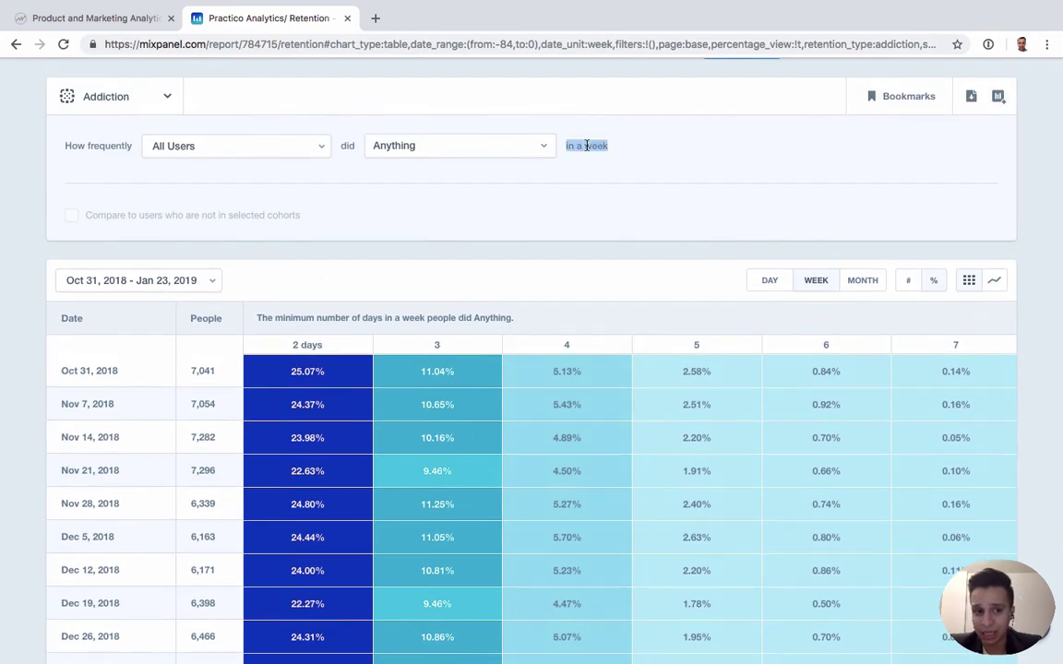
left_click(394, 233)
scroll(395, 233, "down", 5)
scroll(395, 234, "up", 6)
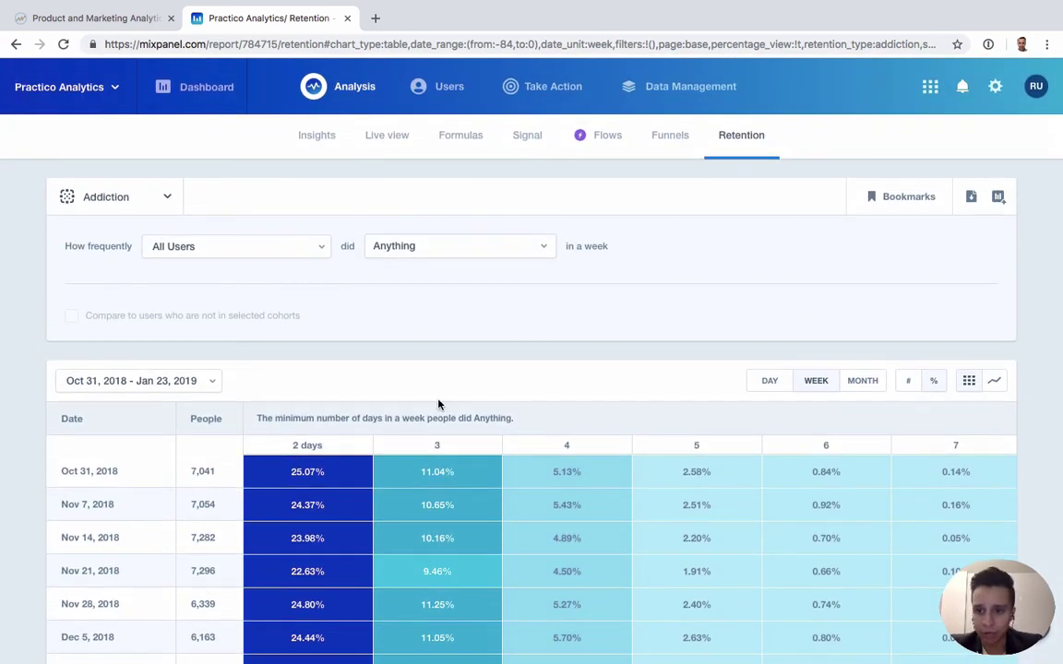
left_click(140, 204)
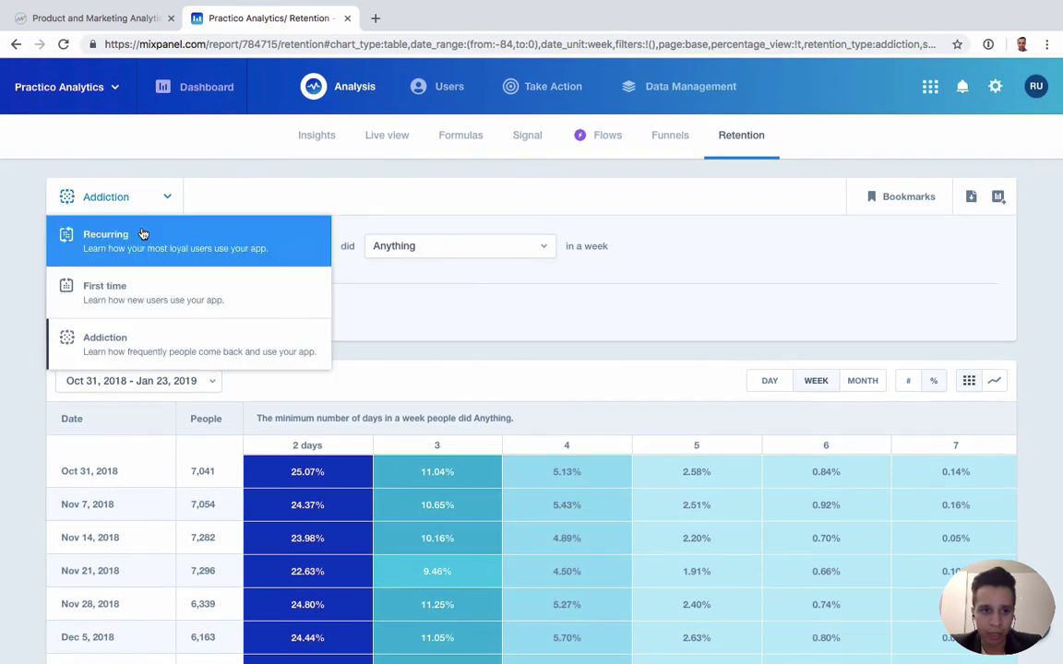
left_click(156, 293)
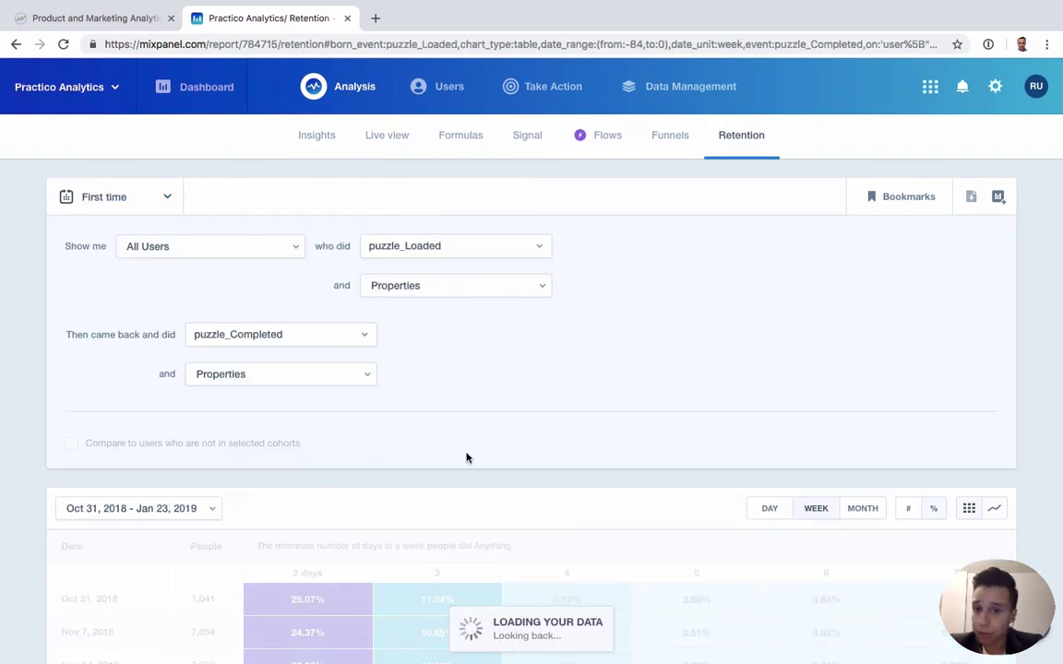